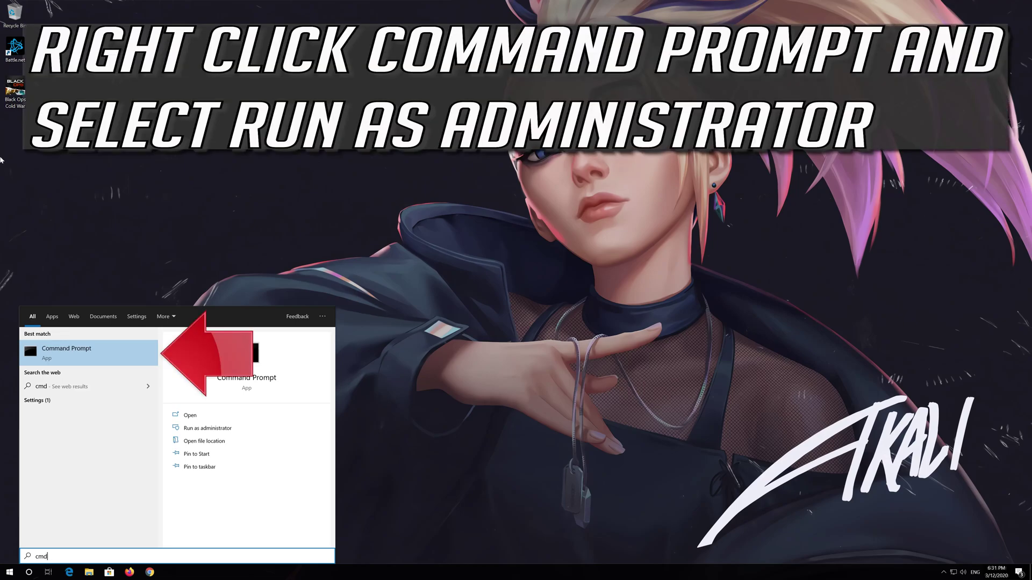
# Step: Run the Command Prompt search result as administrator
pyautogui.rightClick(105, 361)
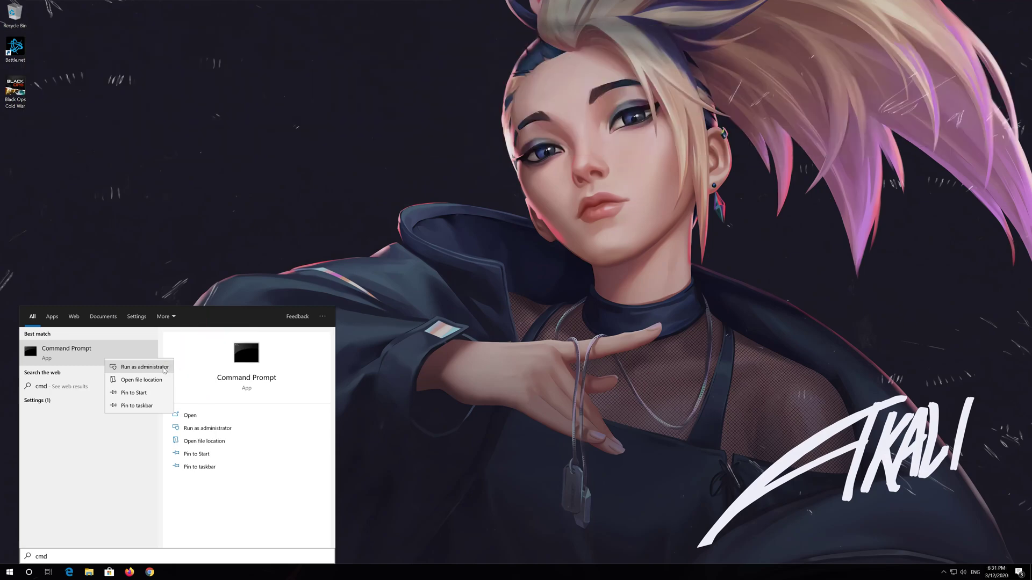
pyautogui.click(144, 367)
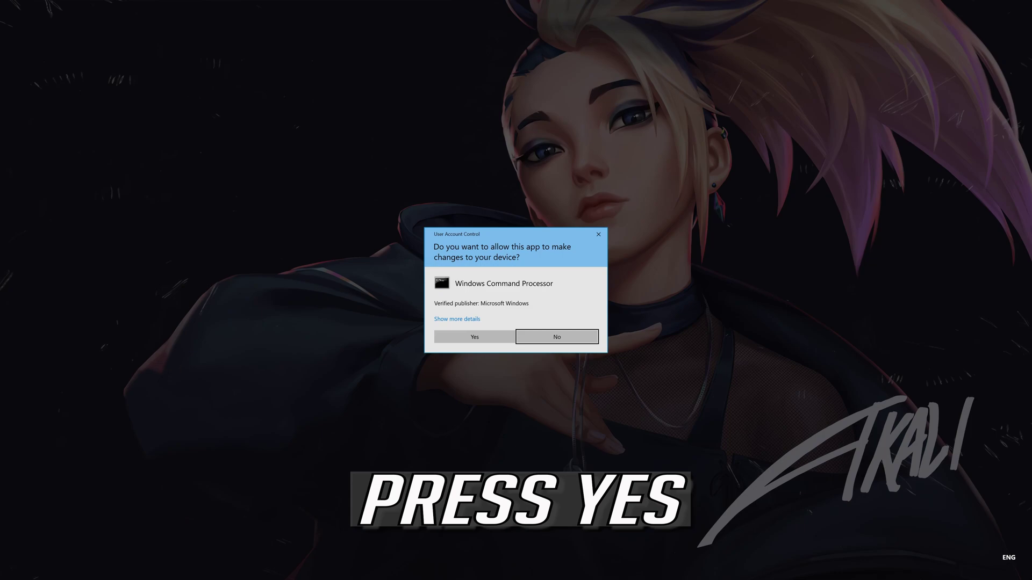
# Step: Approve elevation, enlarge and centre the console, and run netsh int ip reset C:\resetlog.txt
pyautogui.click(482, 340)
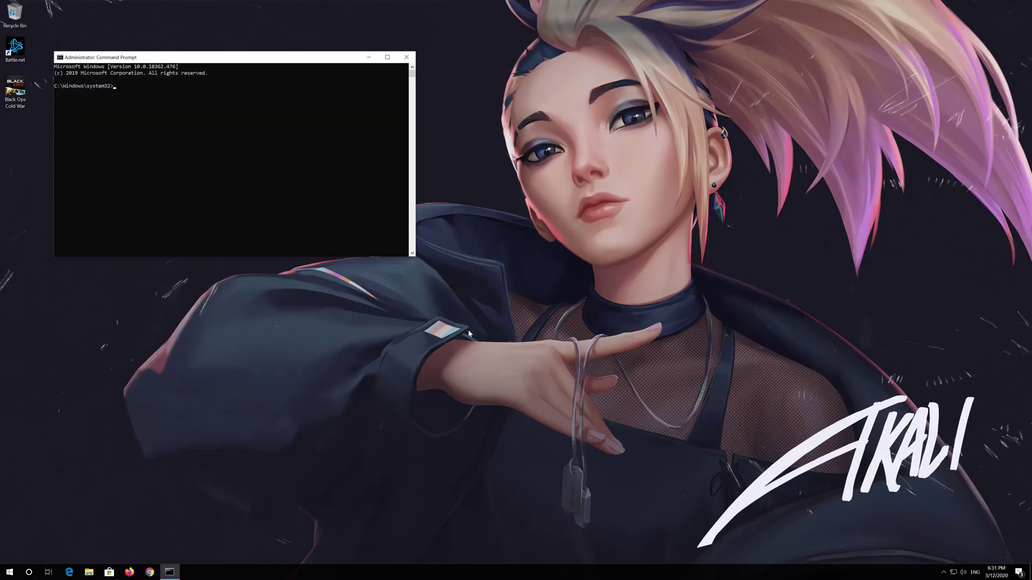
pyautogui.moveTo(312, 59); pyautogui.dragTo(550, 169)
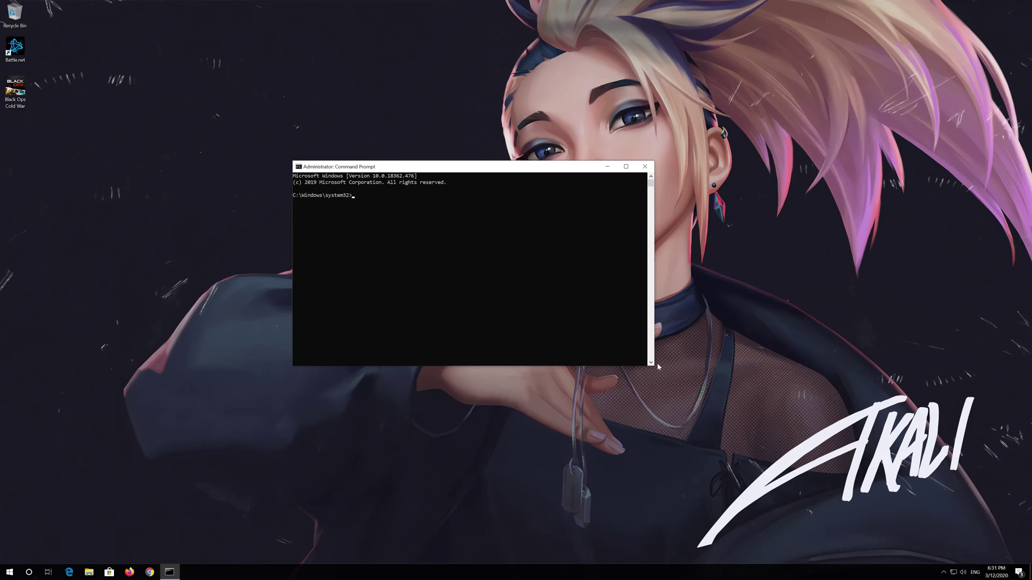
pyautogui.moveTo(655, 367); pyautogui.dragTo(715, 388)
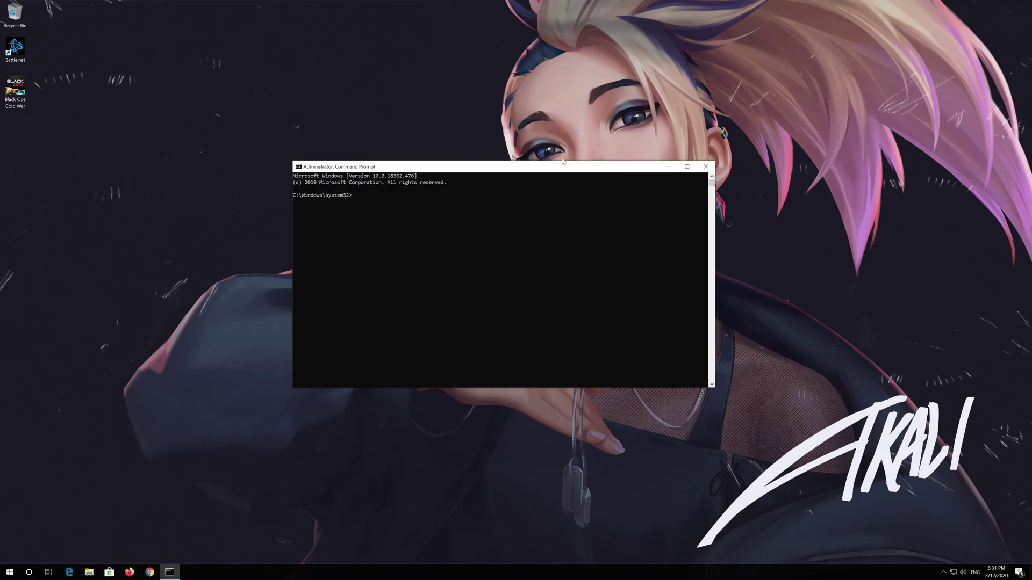
pyautogui.moveTo(566, 169); pyautogui.dragTo(577, 156)
pyautogui.write('netsh int ip')
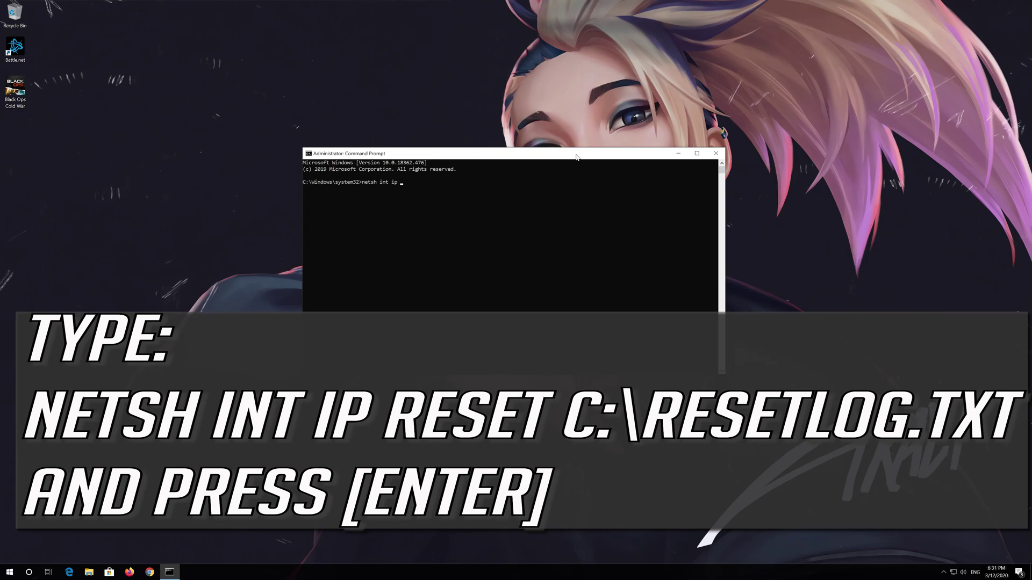
pyautogui.write('rese')
pyautogui.write('t C:\\resetlog.txt')
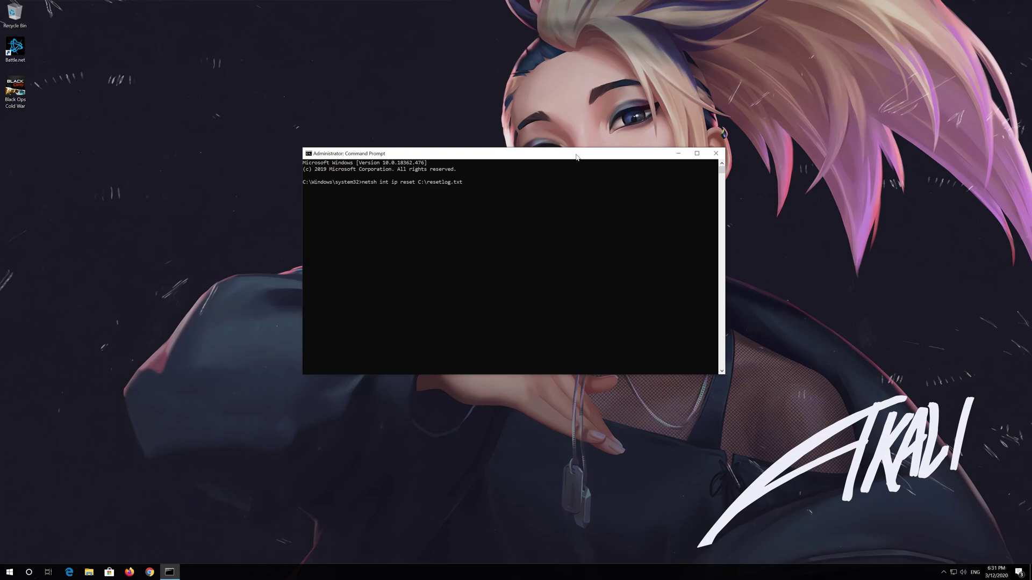
pyautogui.press('Return')
pyautogui.write('netsh winsock reset')
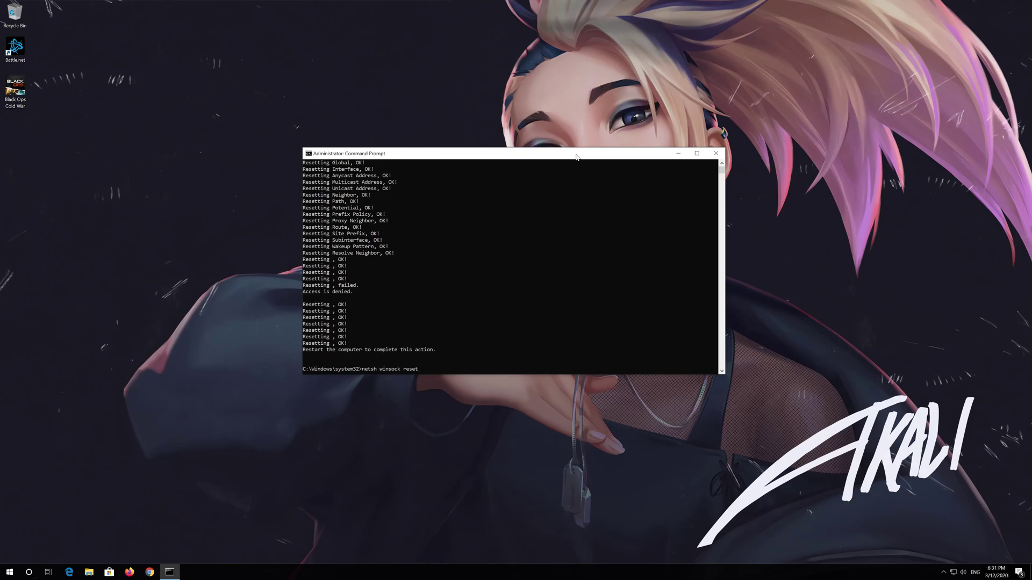
# Step: Run netsh winsock reset and ipconfig /flushdns, then exit the console
pyautogui.press('Return')
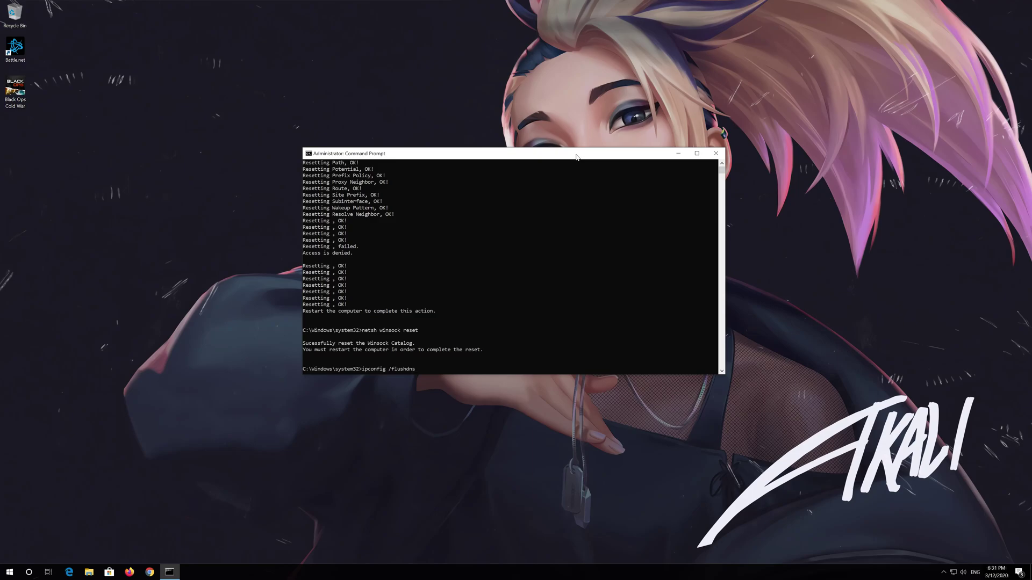
pyautogui.press('Return')
pyautogui.write('exit')
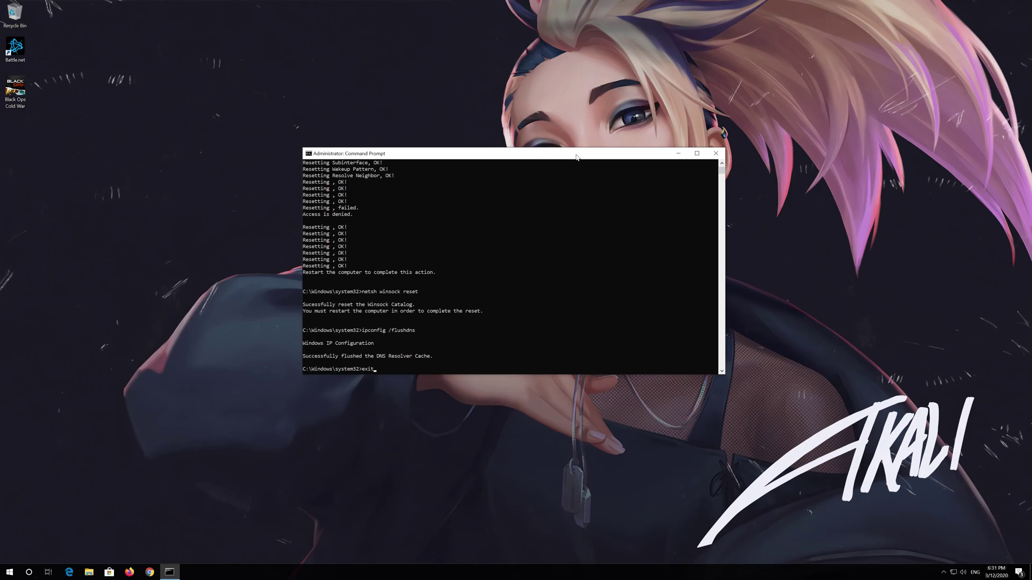
pyautogui.press('Return')
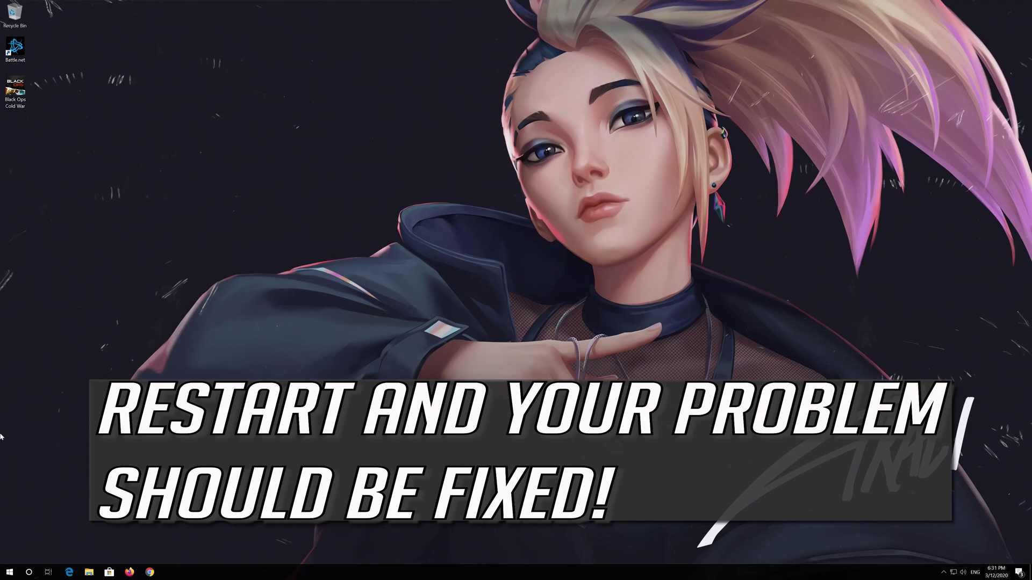
# Step: Show the Start menu power options to restart the PC
pyautogui.click(9, 572)
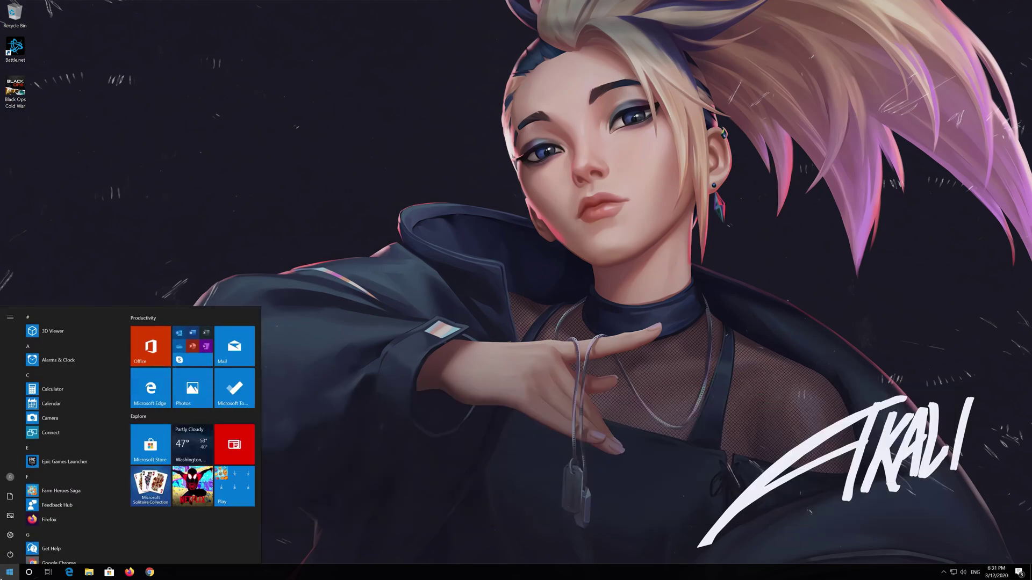
pyautogui.click(7, 558)
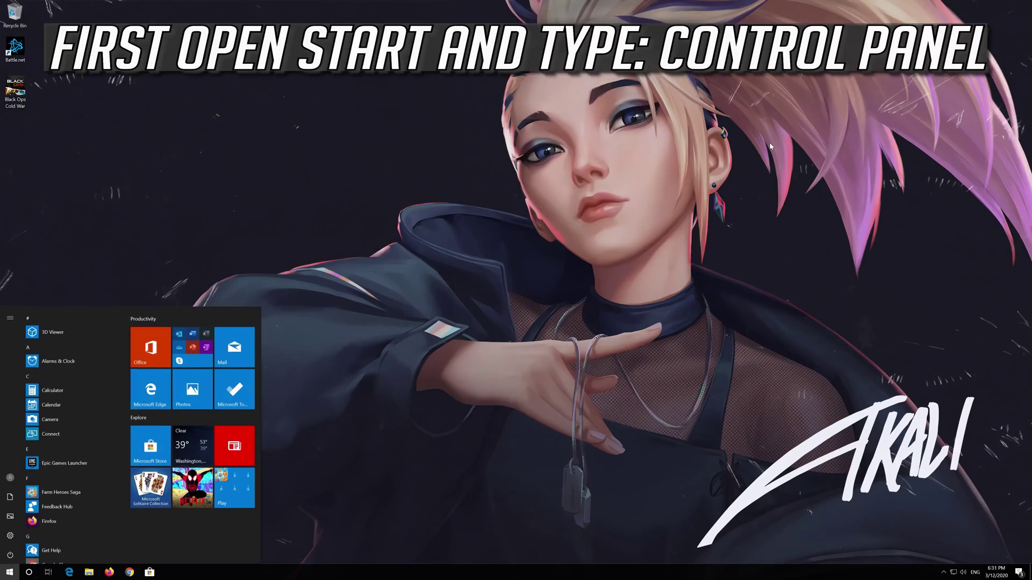
# Step: Go from Control Panel through Network and Sharing Center to the adapter list
pyautogui.write('control panel')
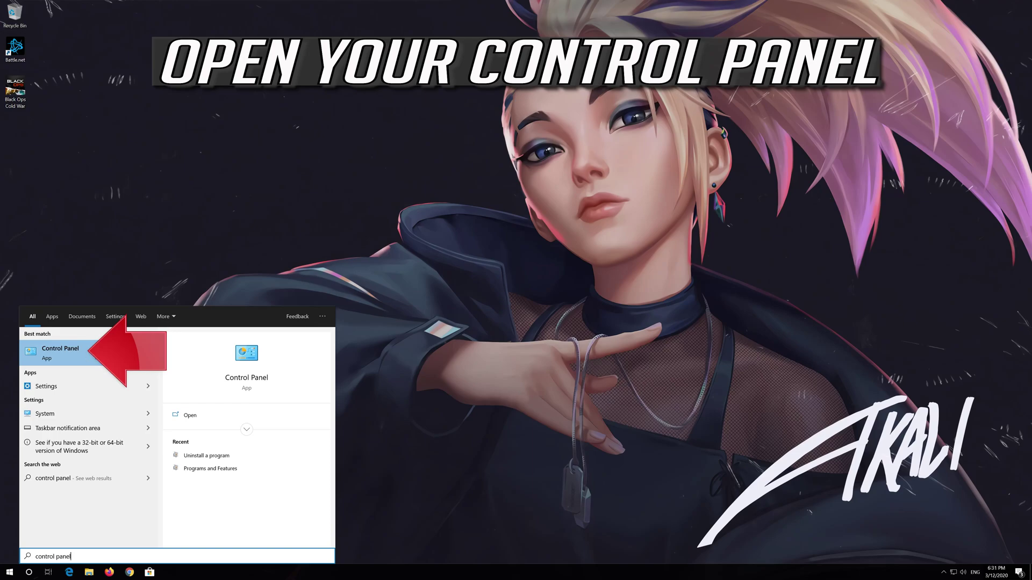
pyautogui.click(95, 352)
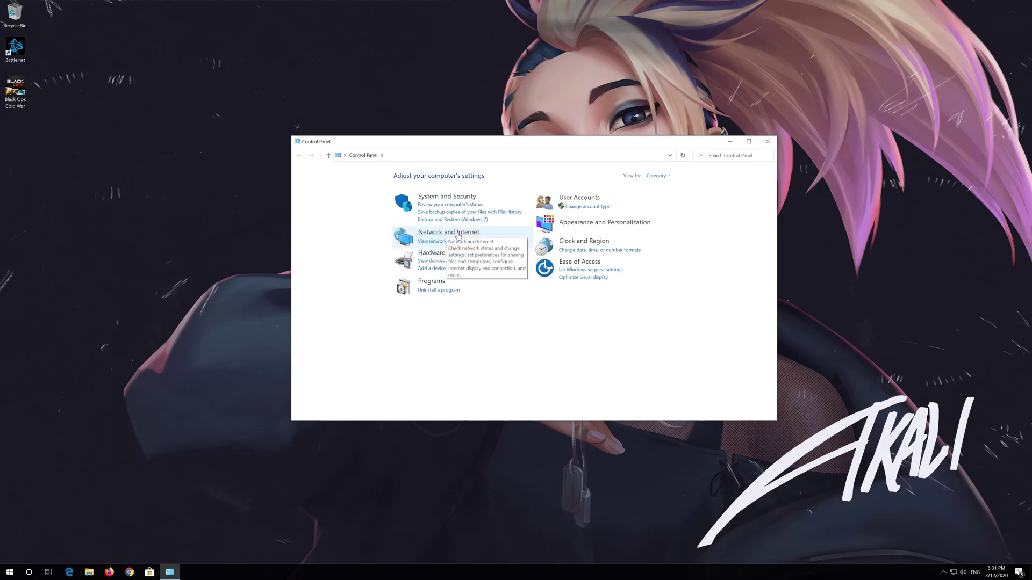
pyautogui.click(458, 233)
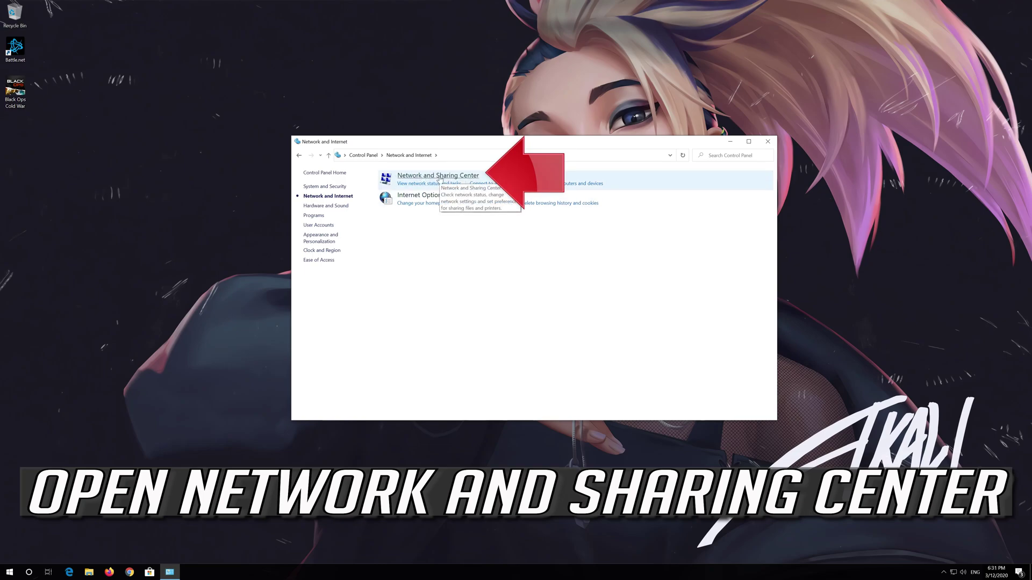
pyautogui.click(441, 177)
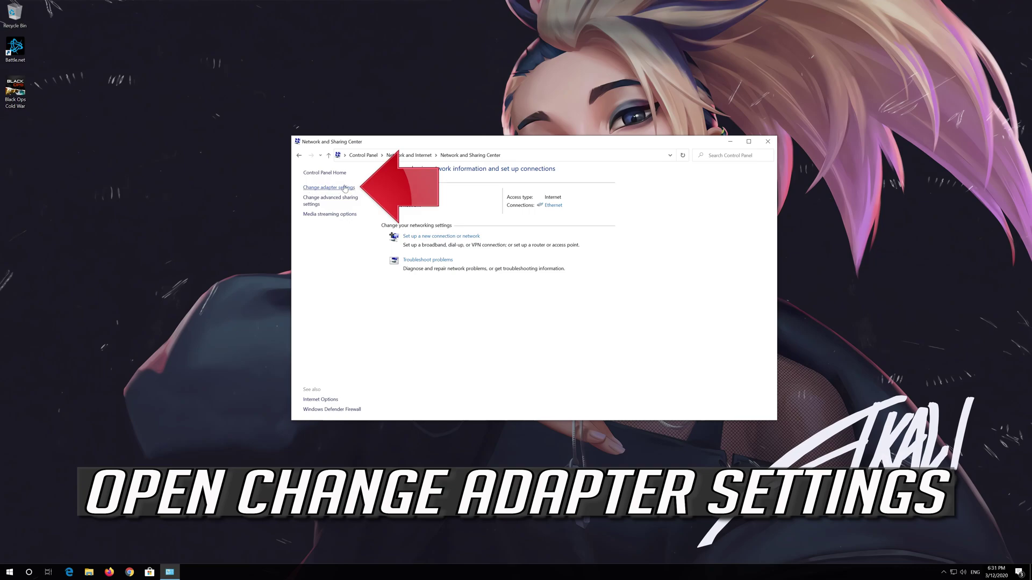
pyautogui.click(328, 188)
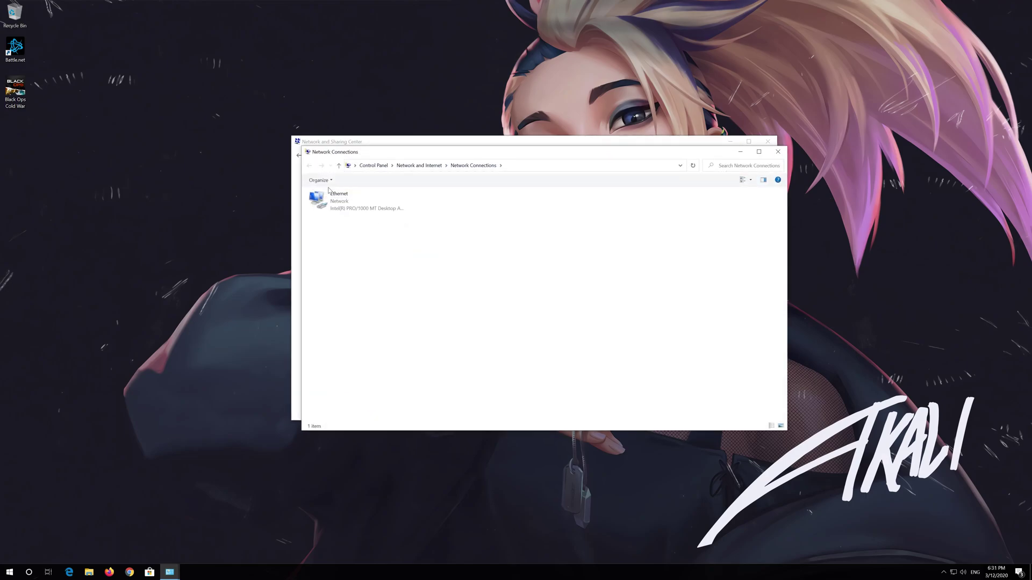
# Step: Open the Ethernet adapter's TCP/IPv4 properties and choose manually entered DNS servers
pyautogui.click(334, 200)
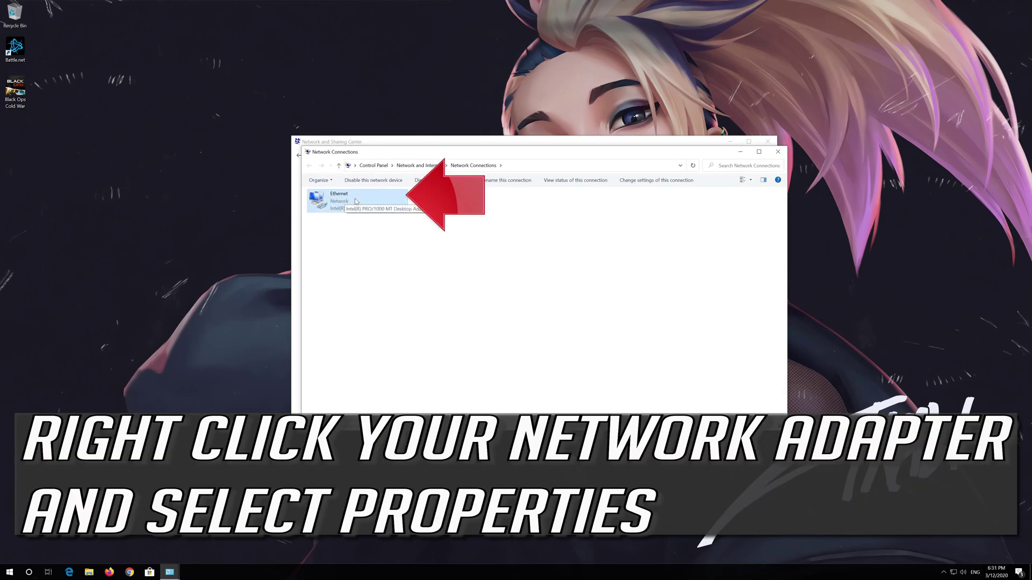
pyautogui.rightClick(355, 199)
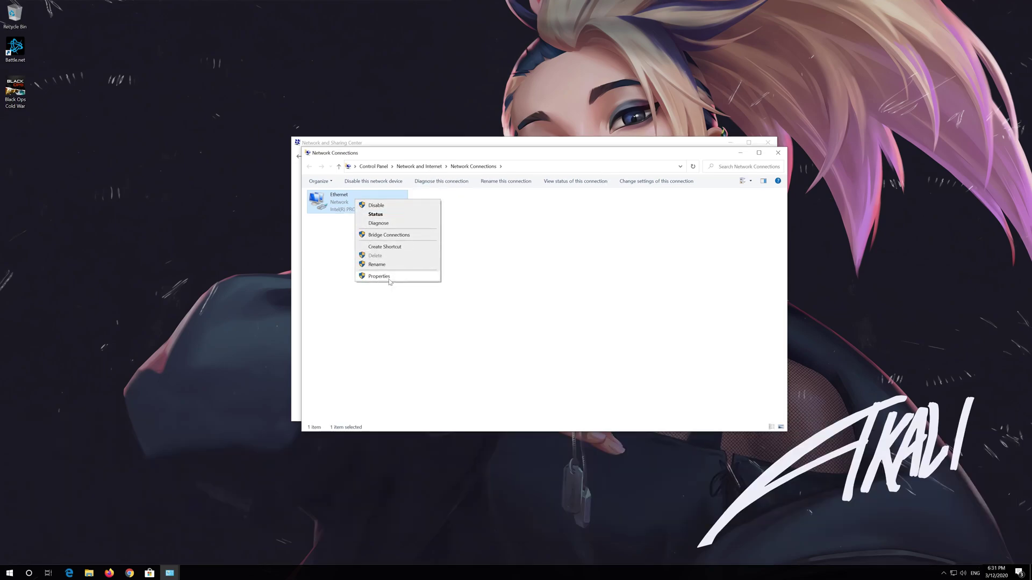
pyautogui.click(388, 276)
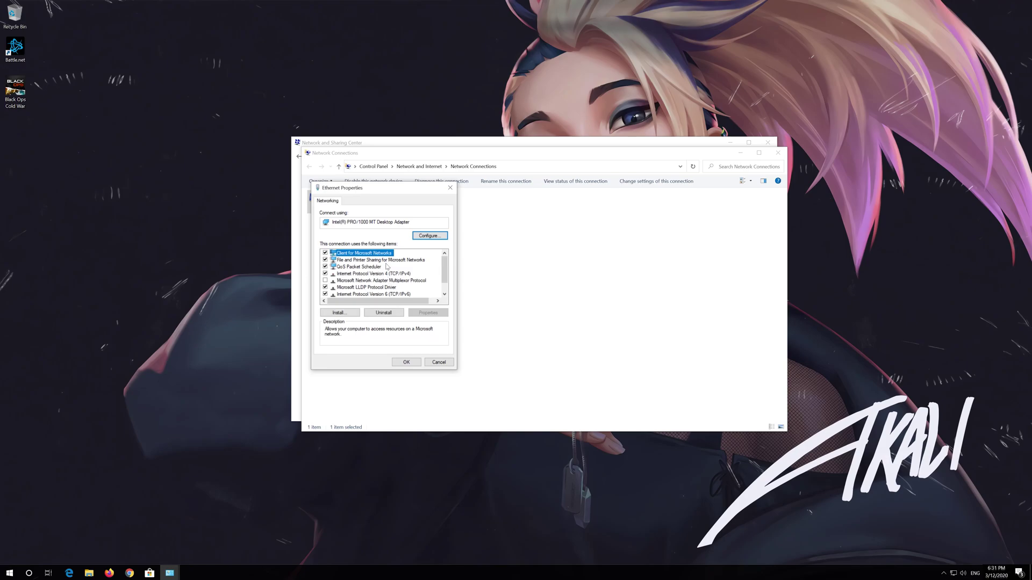
pyautogui.moveTo(379, 209); pyautogui.dragTo(548, 209)
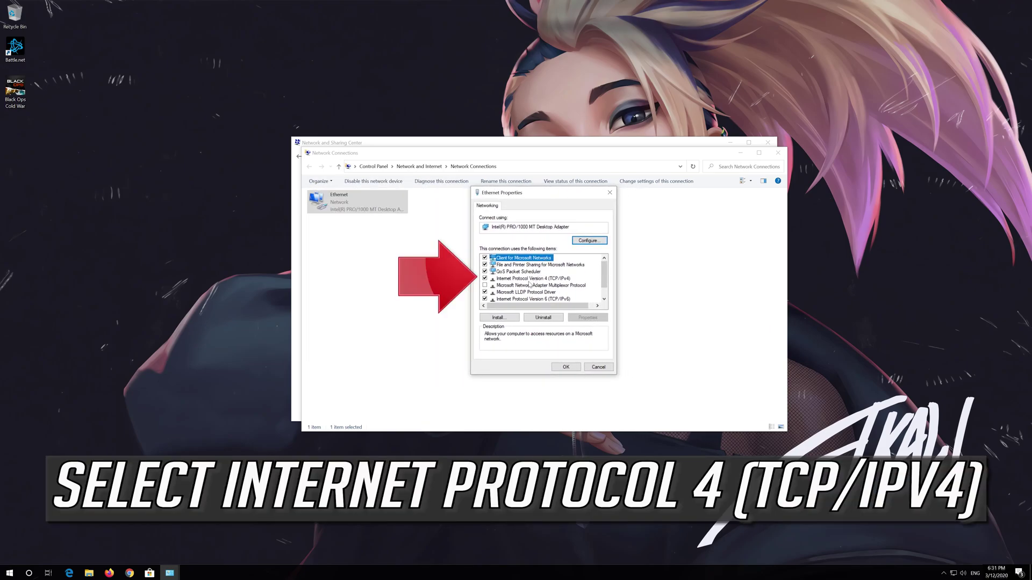
pyautogui.click(554, 278)
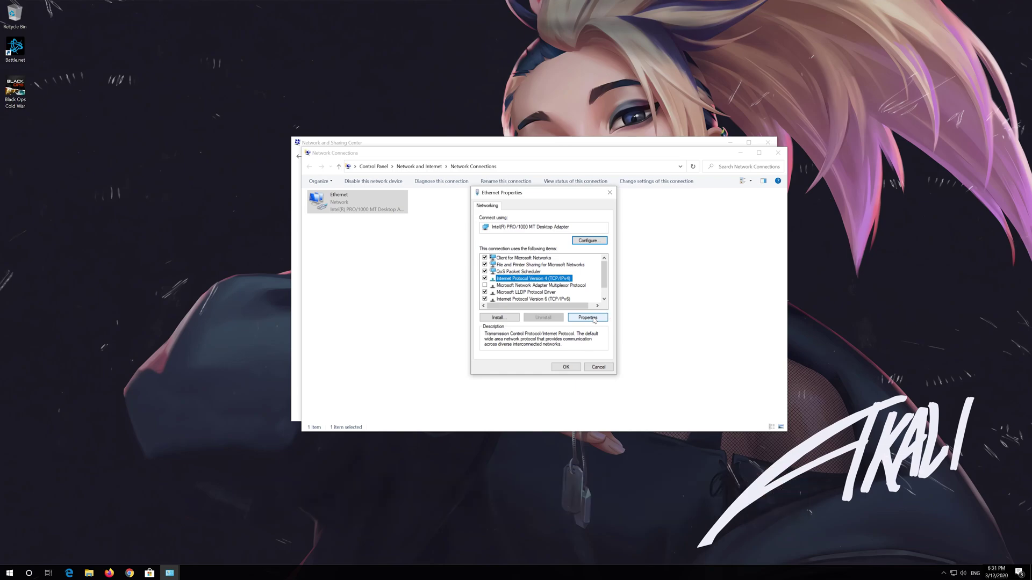
pyautogui.click(587, 317)
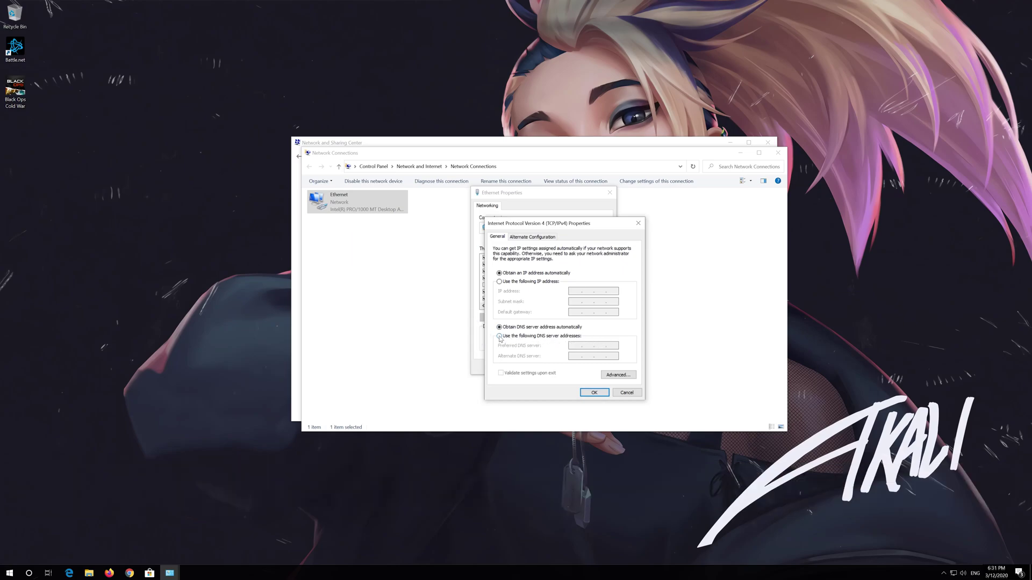
pyautogui.click(500, 337)
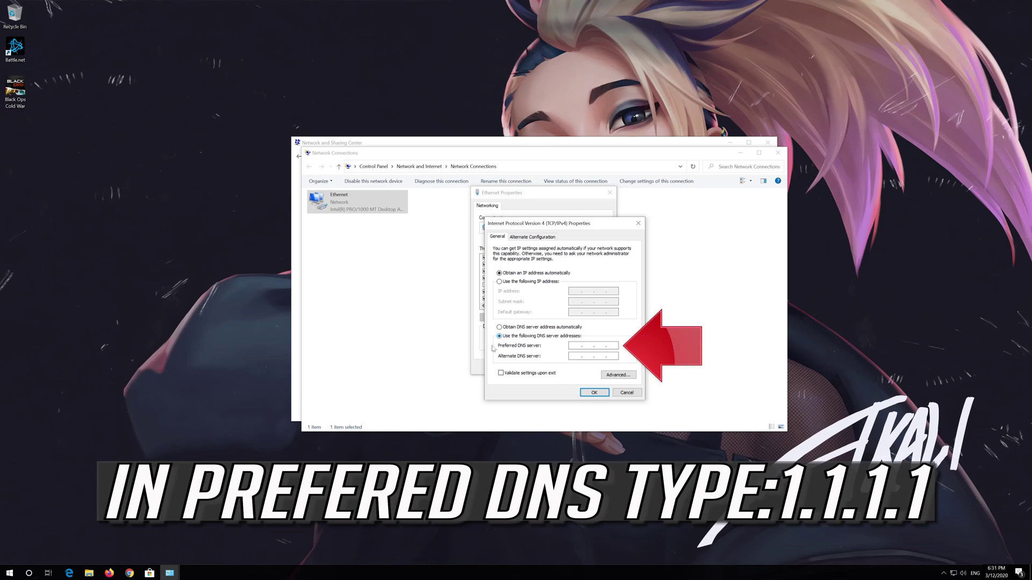
# Step: Enter preferred DNS 1.1.1.1 and alternate 1.0.0.1, and save with OK
pyautogui.click(575, 348)
pyautogui.write('1.')
pyautogui.write('1.1.')
pyautogui.write('1.0.0.')
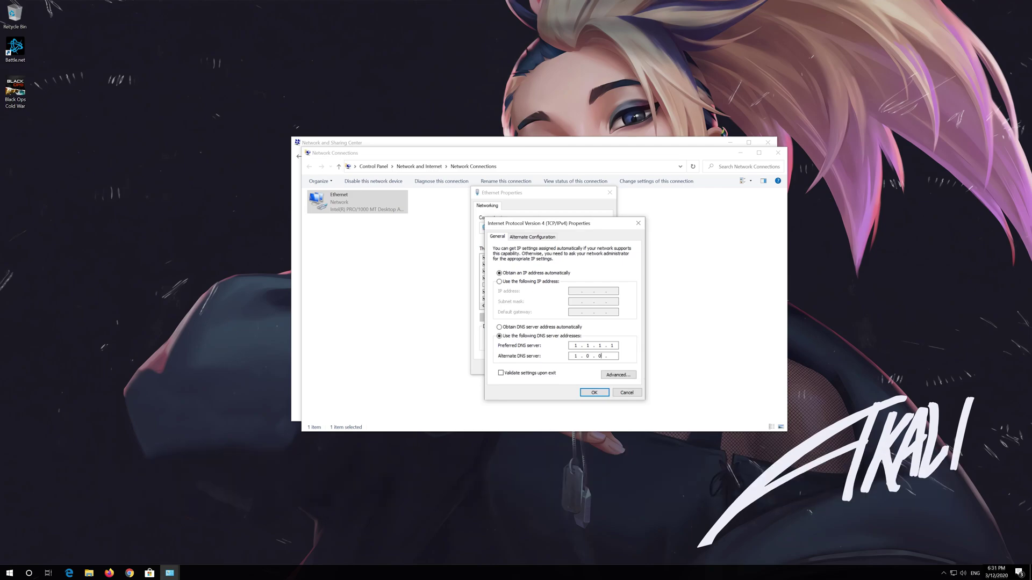
pyautogui.write('1')
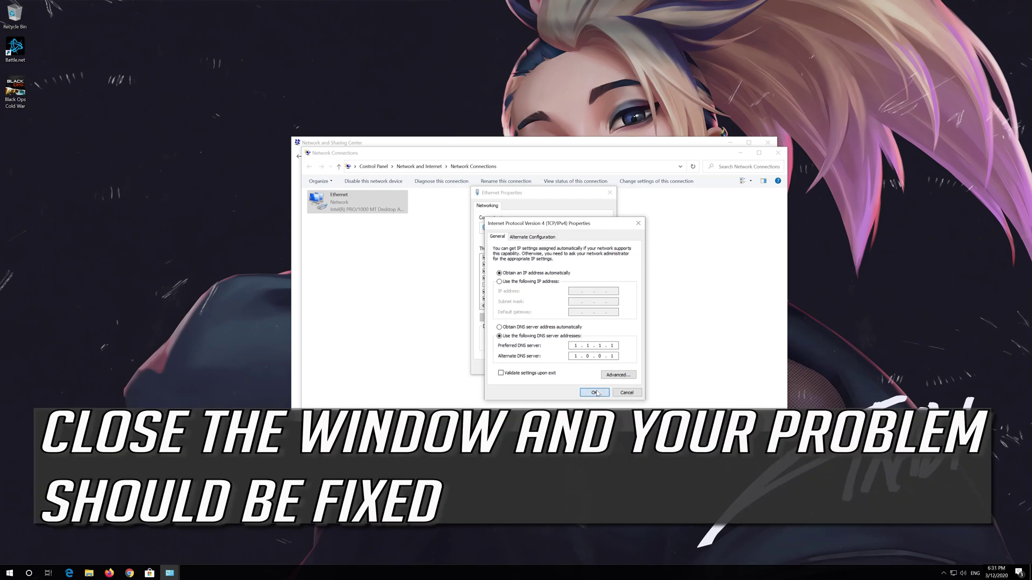
pyautogui.click(595, 393)
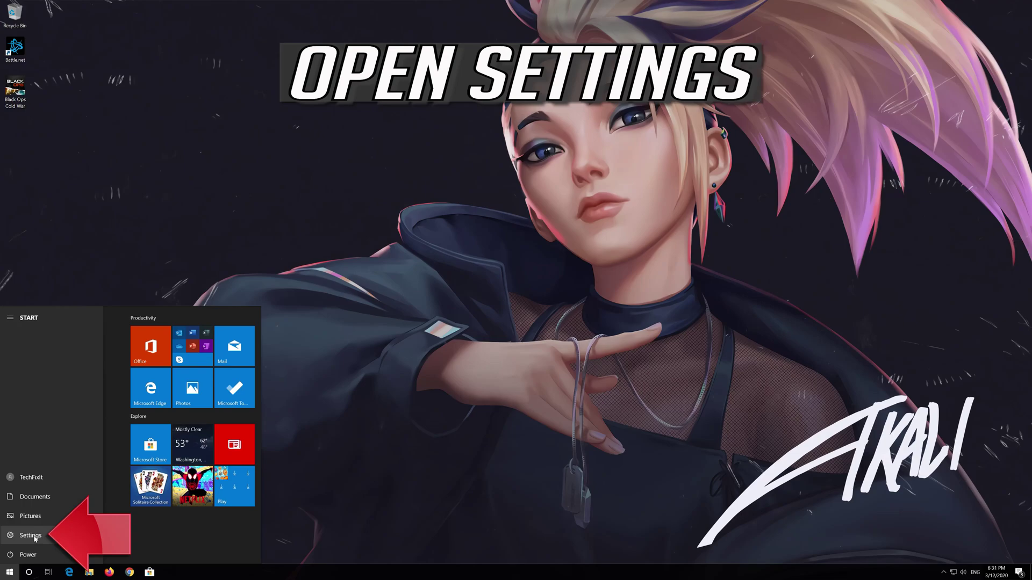
# Step: Go from Settings > Network & Internet status to the Network reset page
pyautogui.click(33, 536)
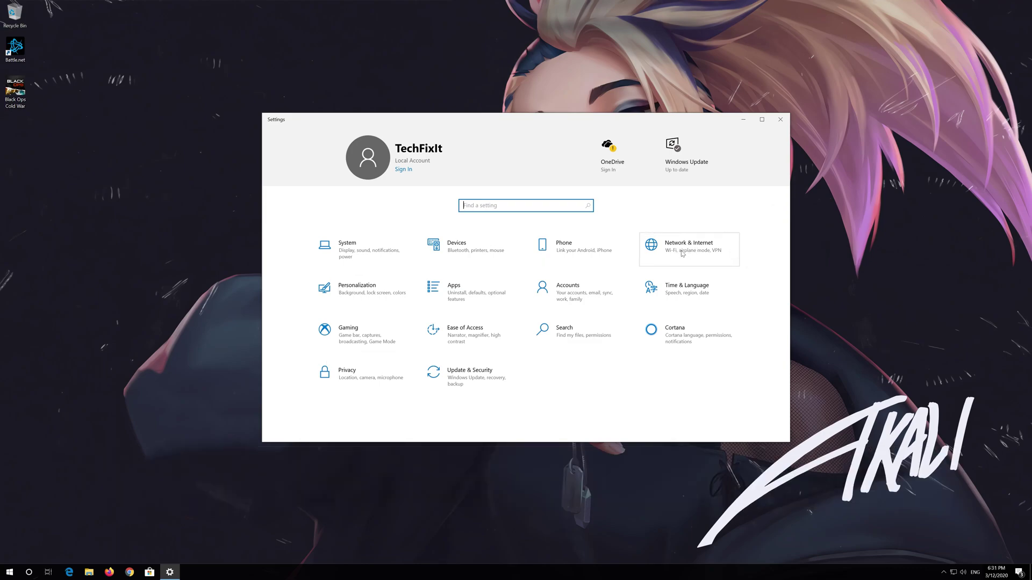
pyautogui.click(687, 251)
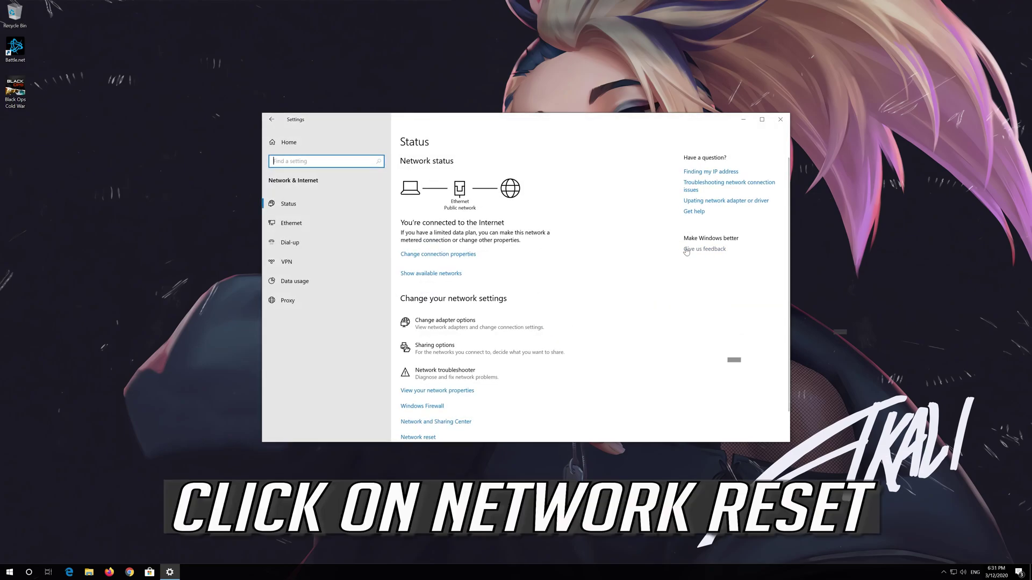
pyautogui.scroll(-2, 496, 290)
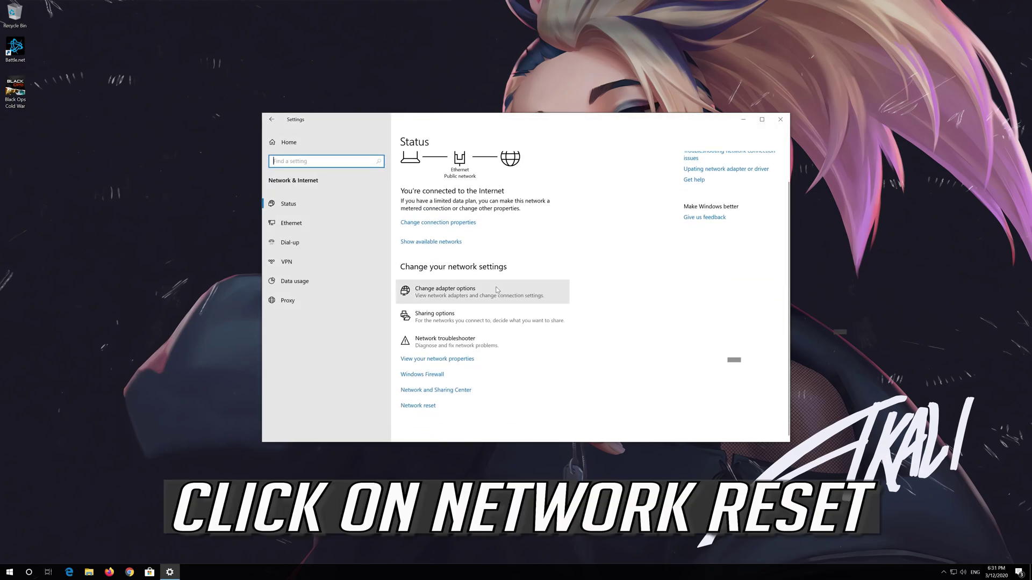
pyautogui.click(431, 407)
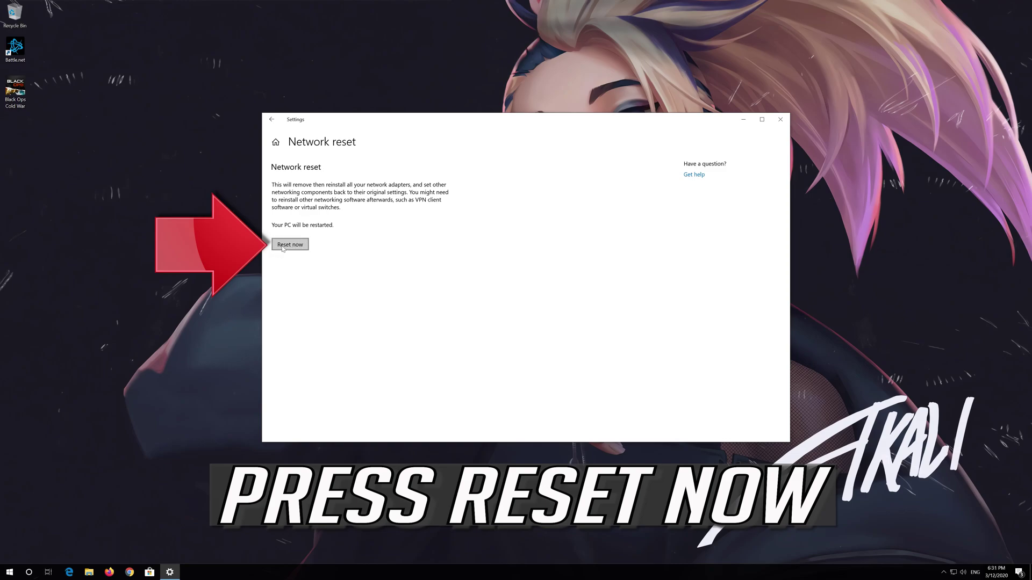
# Step: Confirm Reset now, dismiss the sign-out notice, and close Settings
pyautogui.click(283, 245)
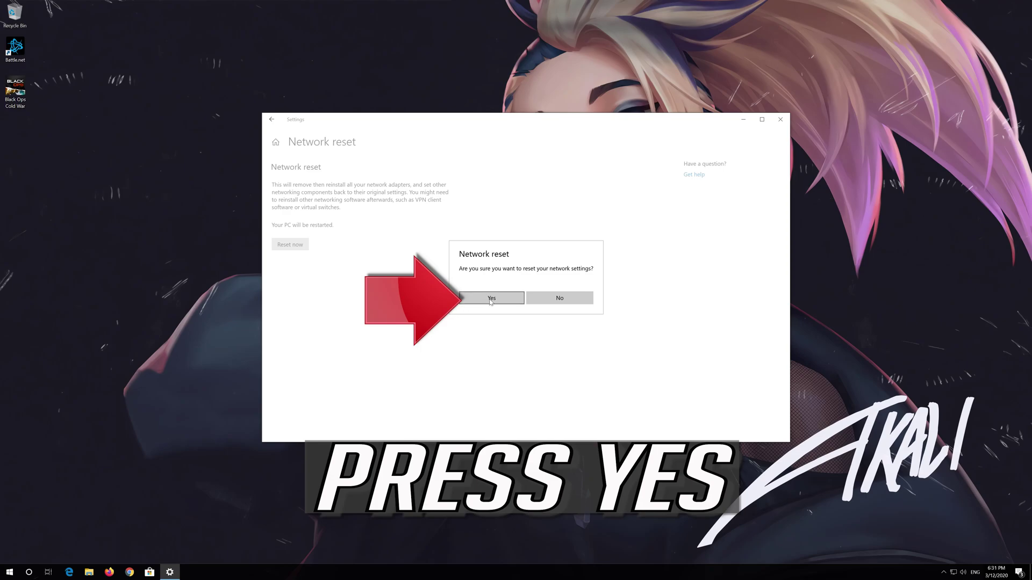
pyautogui.click(490, 298)
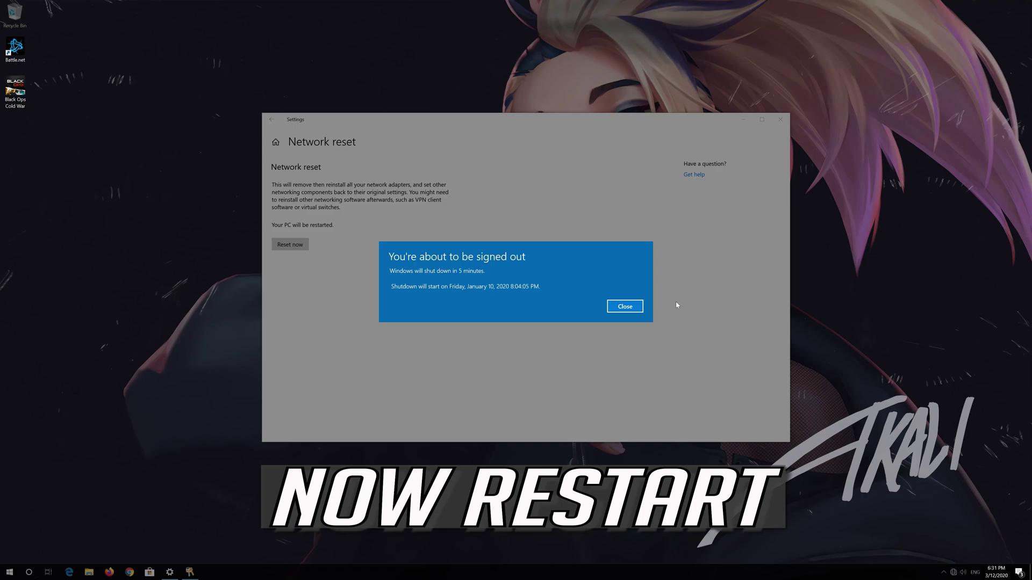
pyautogui.click(639, 307)
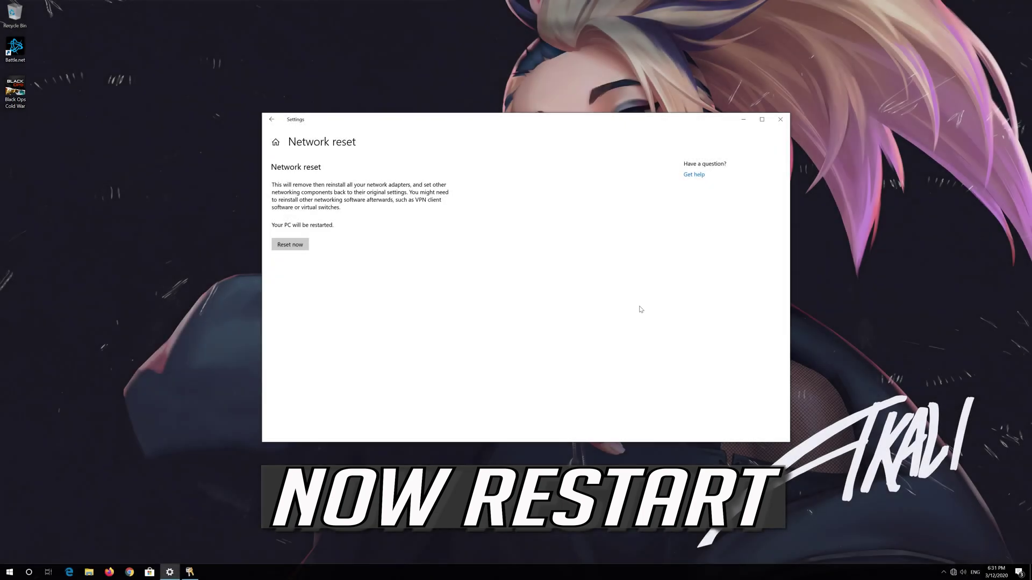
pyautogui.click(780, 120)
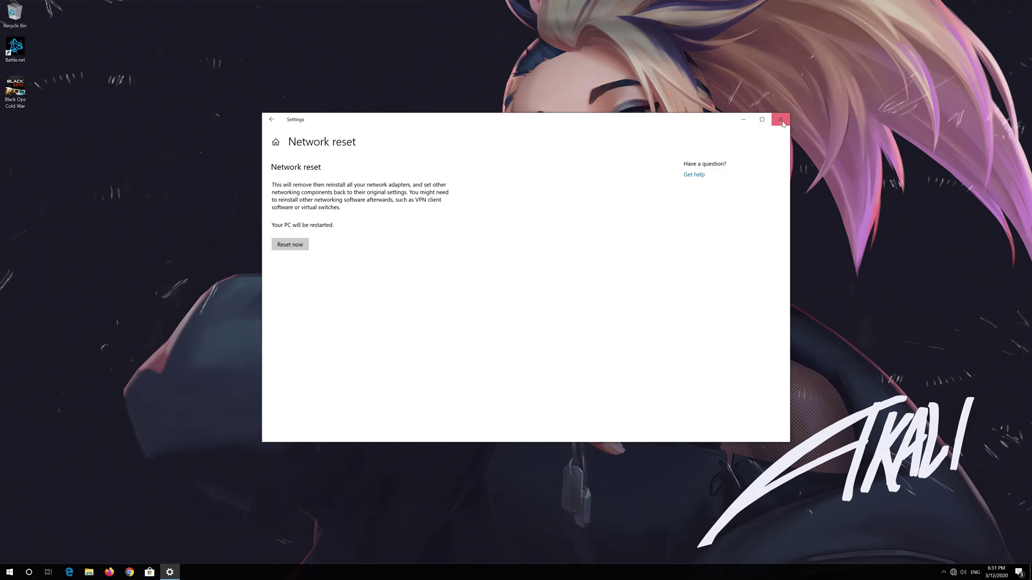
pyautogui.click(9, 571)
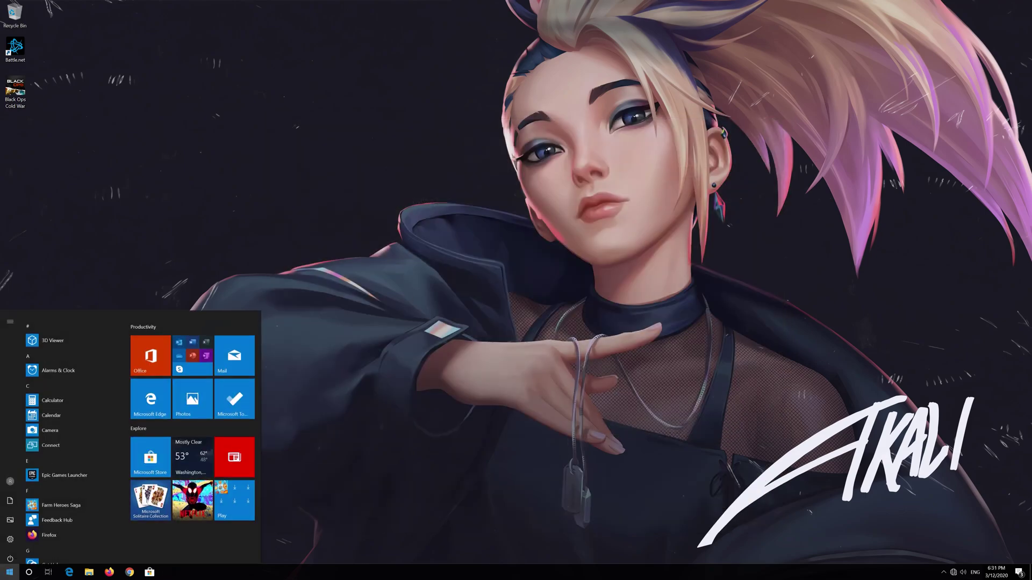
# Step: Restart the PC, then allow it to be discoverable on the network
pyautogui.click(13, 553)
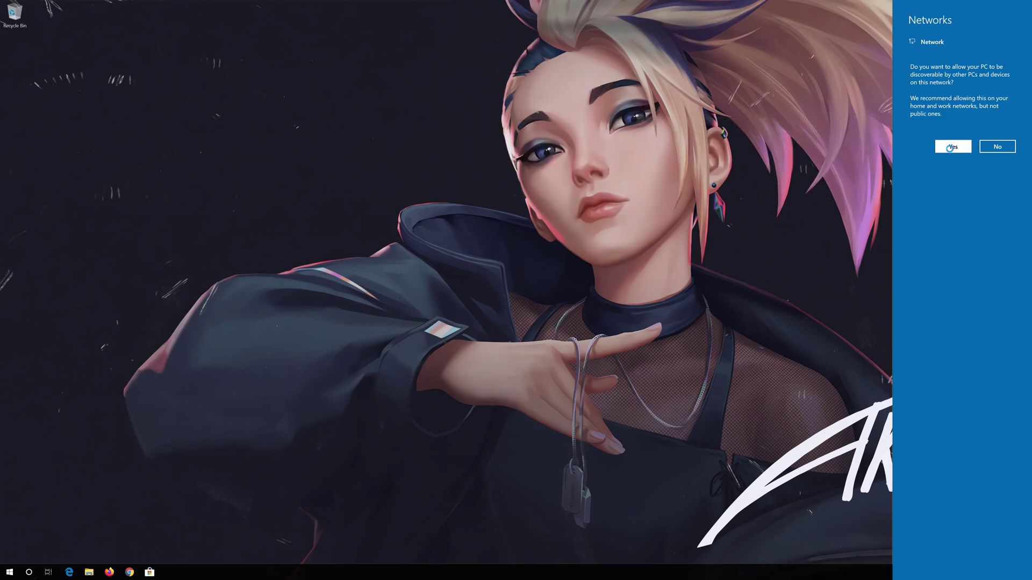
pyautogui.click(951, 152)
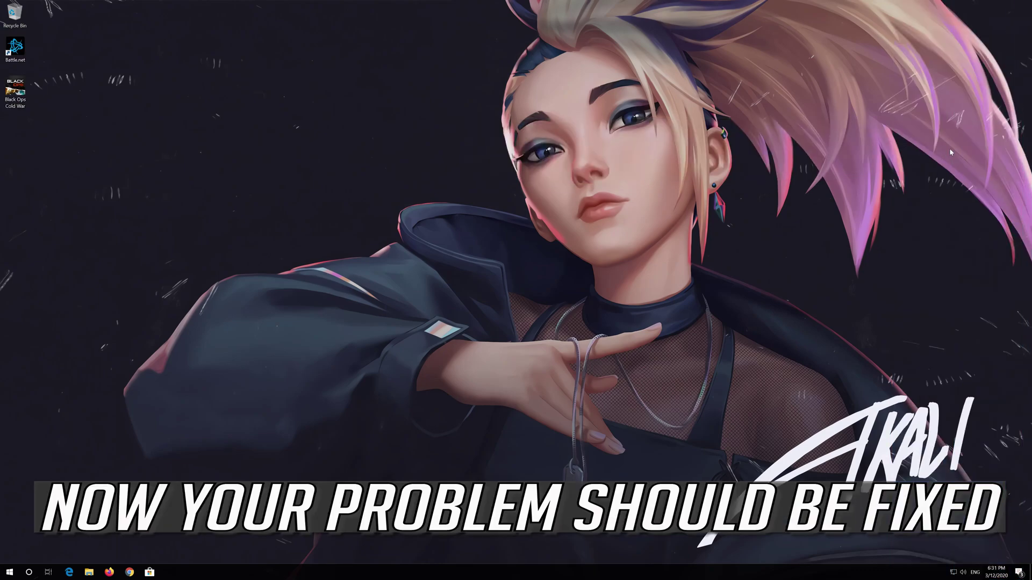